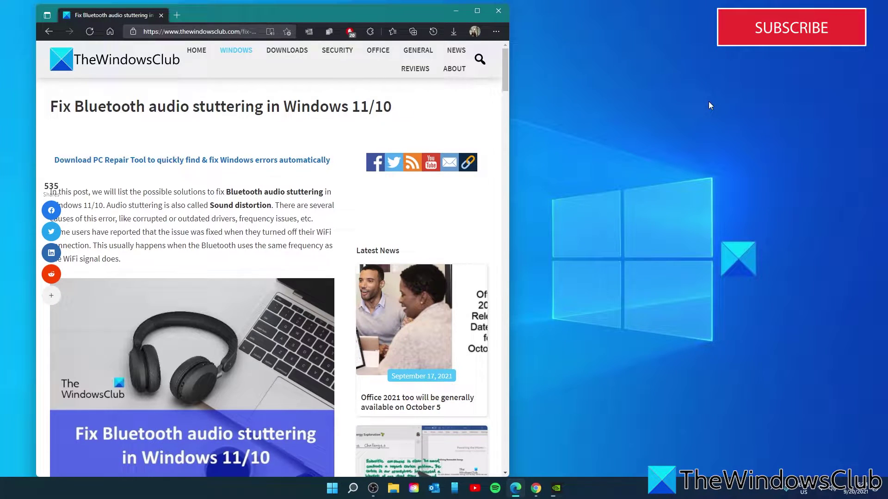
Step: Run the Bluetooth troubleshooter from Settings > System > Troubleshoot > Other troubleshooters
{"action": "left_click", "coordinate": [332, 489]}
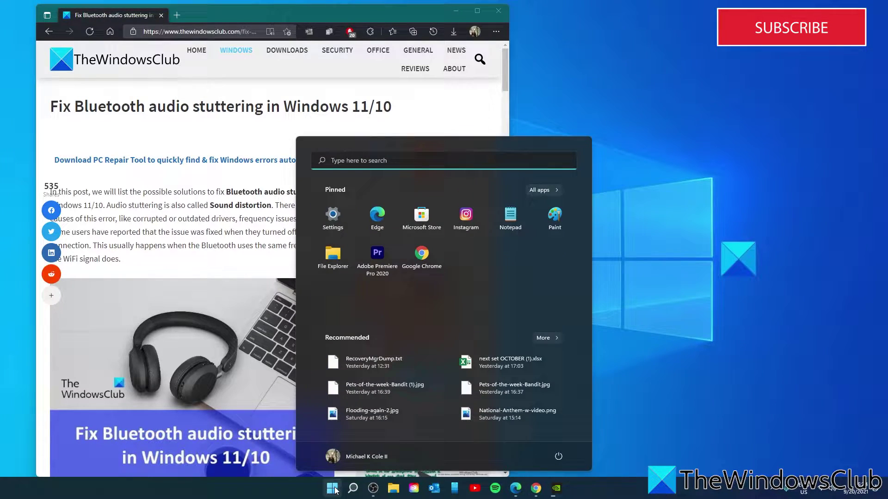
{"action": "left_click", "coordinate": [333, 214]}
{"action": "scroll", "coordinate": [587, 289], "scroll_direction": "down", "scroll_amount": 5}
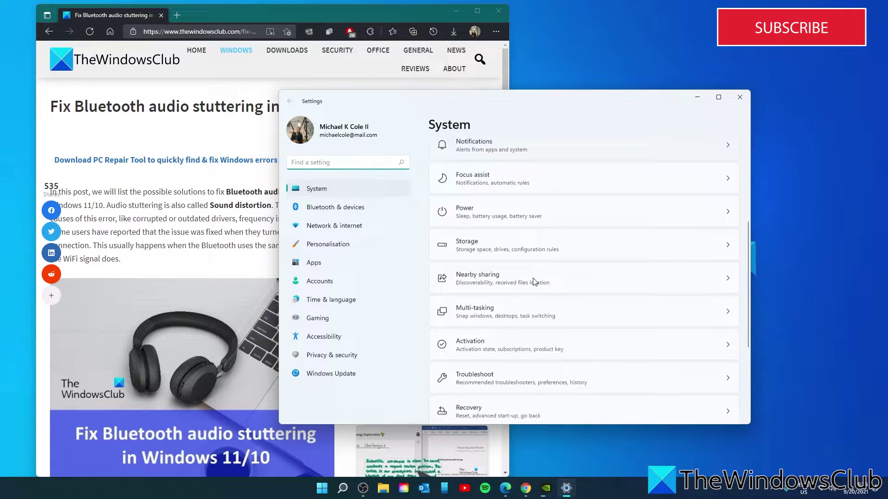
{"action": "left_click", "coordinate": [732, 379]}
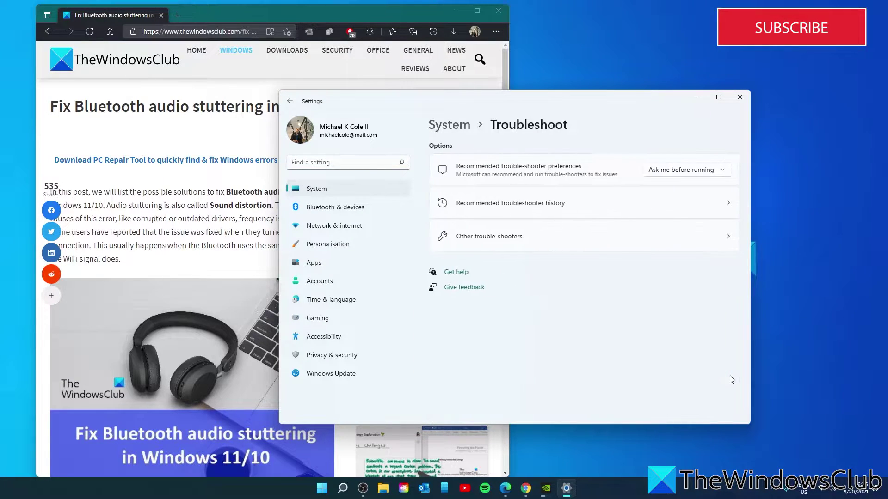
{"action": "left_click", "coordinate": [730, 242]}
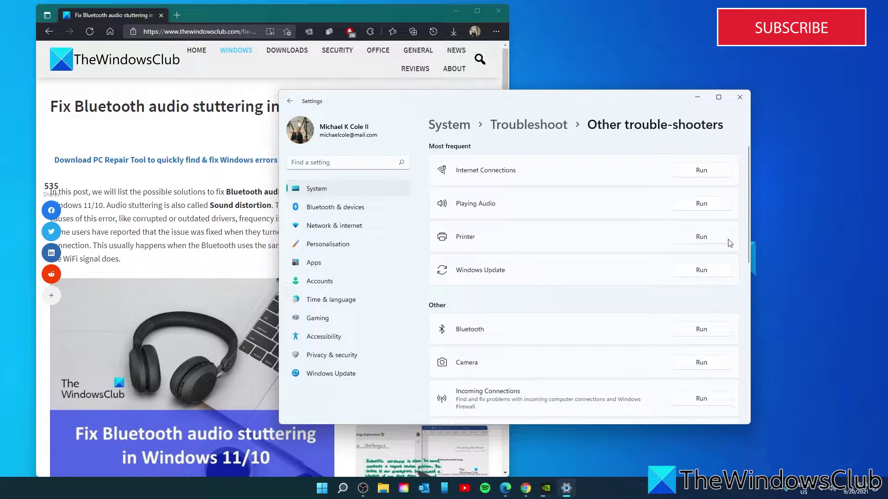
{"action": "scroll", "coordinate": [568, 211], "scroll_direction": "down", "scroll_amount": 2}
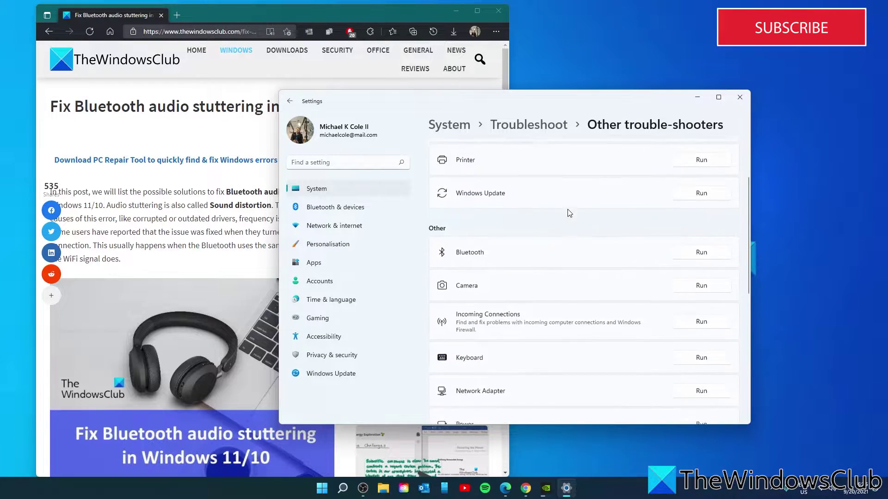
{"action": "left_click", "coordinate": [699, 245]}
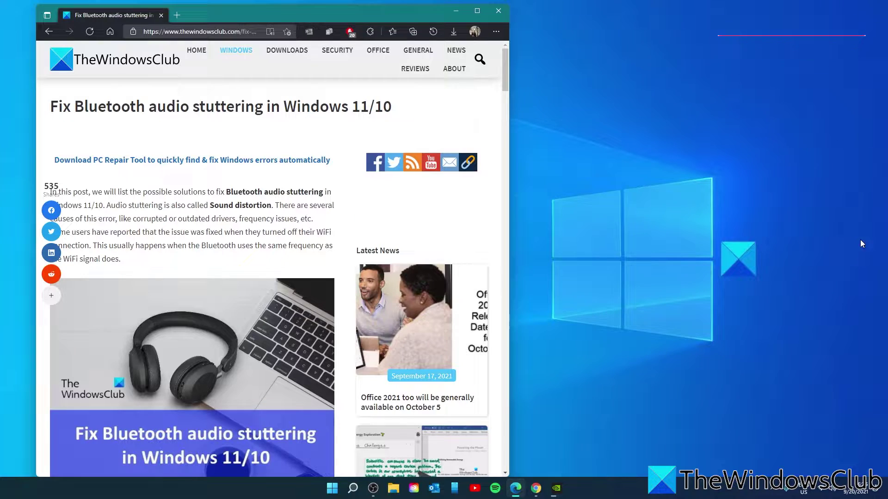
{"action": "right_click", "coordinate": [829, 488]}
{"action": "left_click", "coordinate": [826, 466]}
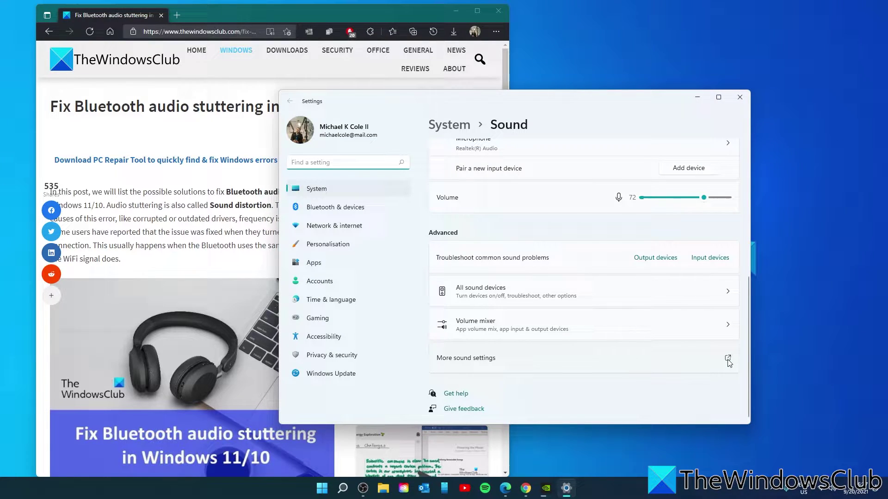
{"action": "left_click", "coordinate": [728, 358]}
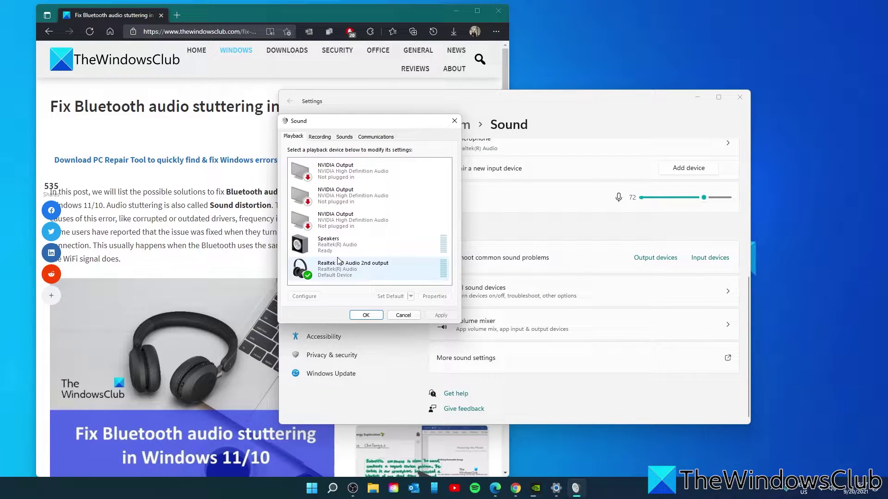
{"action": "right_click", "coordinate": [340, 273]}
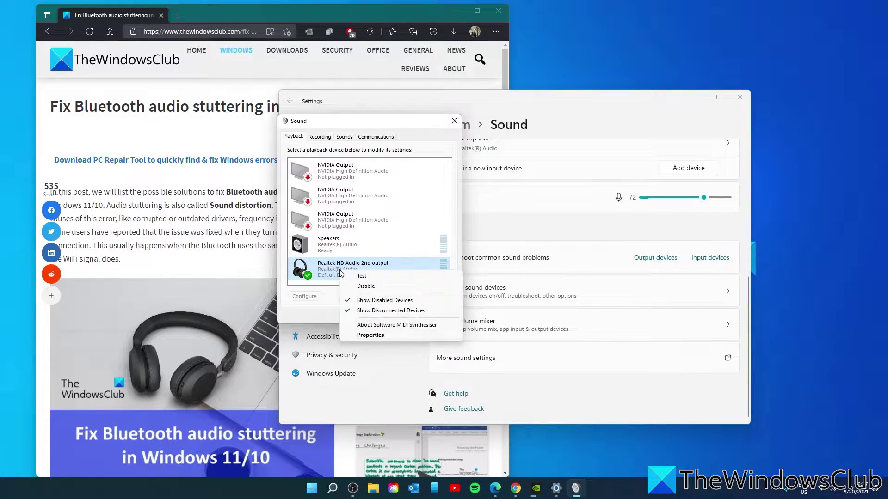
{"action": "left_click", "coordinate": [364, 336]}
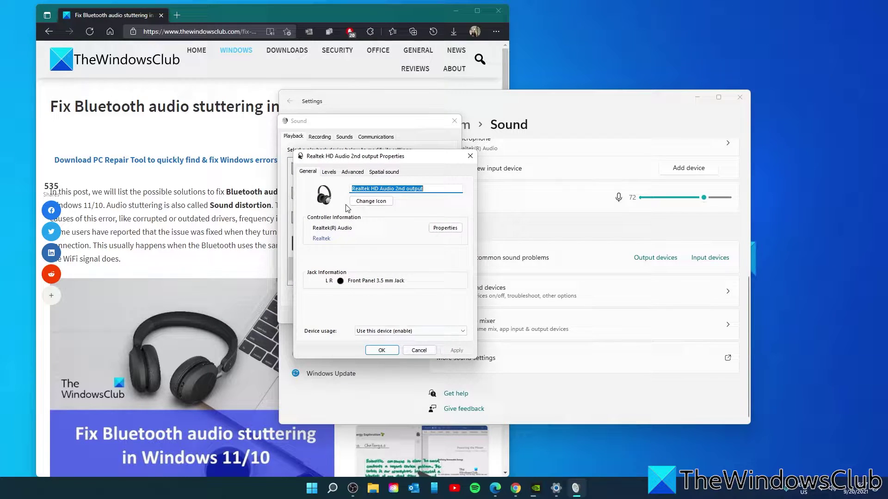
{"action": "left_click", "coordinate": [352, 172]}
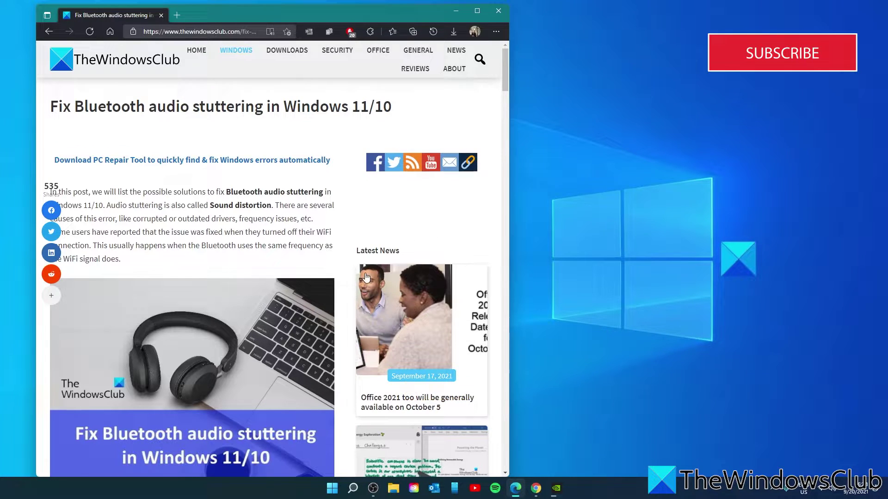
Step: Launch Device Manager and expand the Bluetooth category to list its devices
{"action": "right_click", "coordinate": [332, 488]}
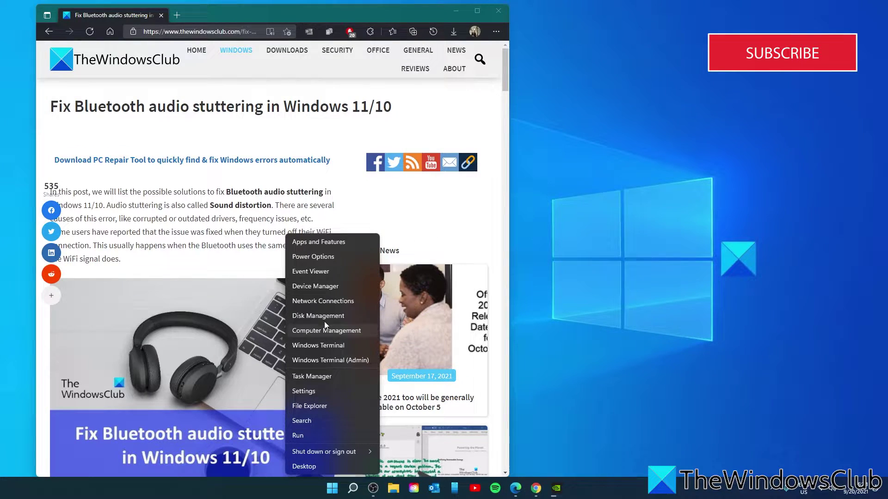
{"action": "left_click", "coordinate": [325, 287]}
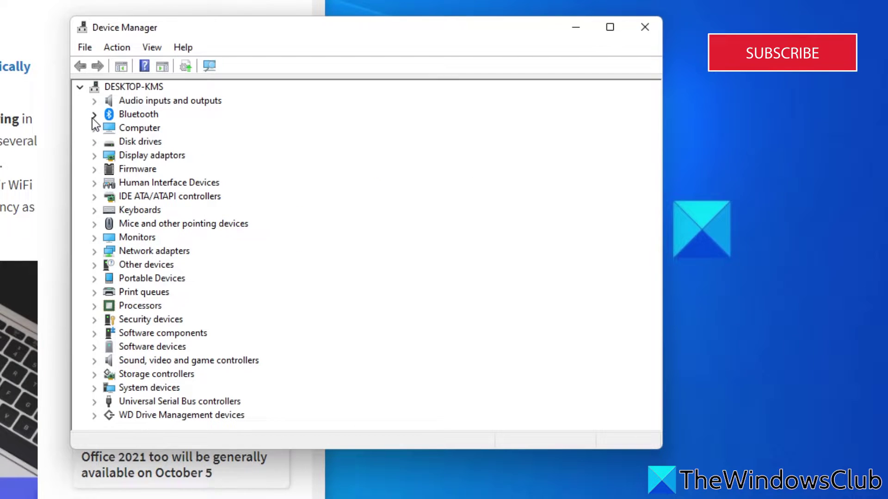
{"action": "left_click", "coordinate": [94, 114]}
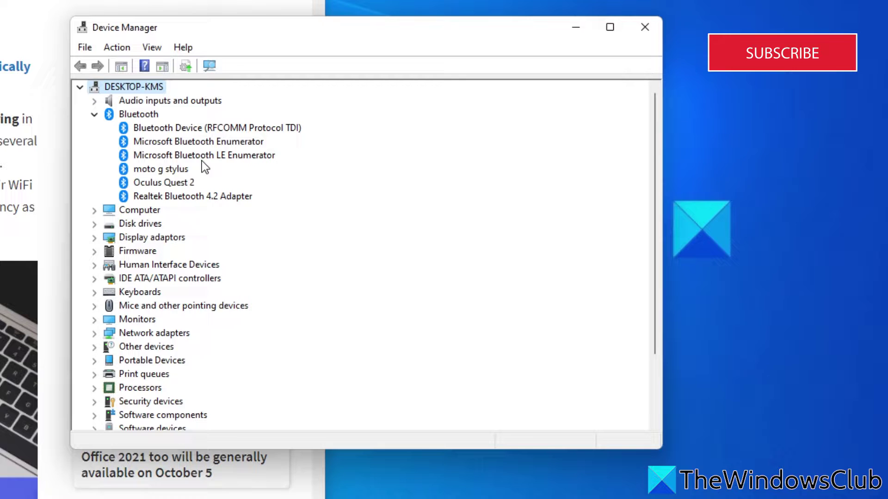
Step: Check the moto g stylus device's context menu without choosing anything, then bring up the Action menu
{"action": "right_click", "coordinate": [175, 170]}
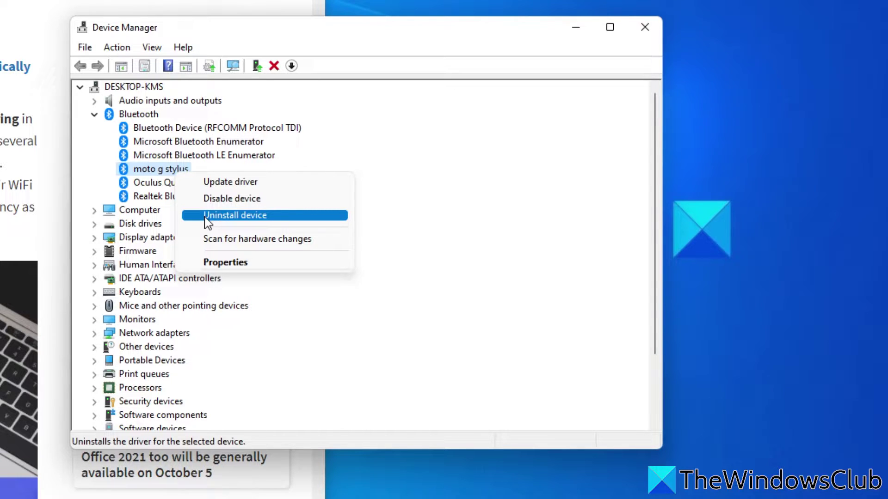
{"action": "left_click", "coordinate": [506, 216]}
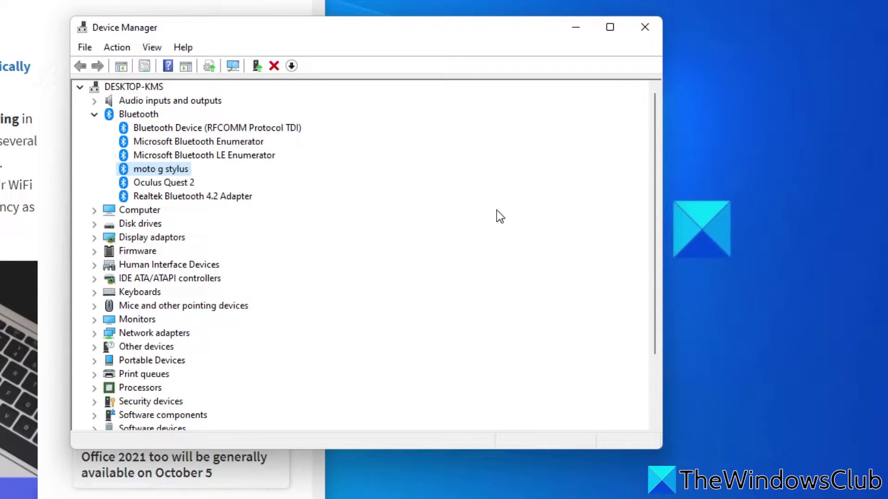
{"action": "left_click", "coordinate": [123, 49]}
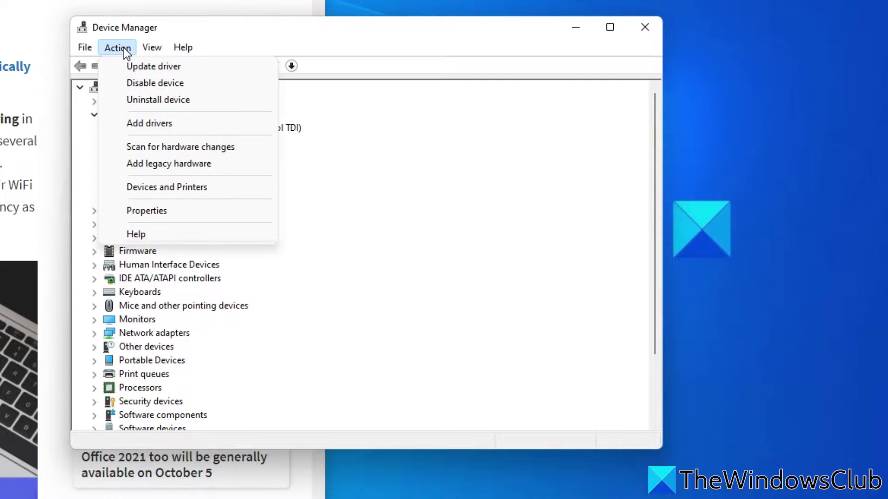
Step: Scan for hardware changes, expand Network adapters and check the VMnet8 adapter's context menu
{"action": "left_click", "coordinate": [174, 149]}
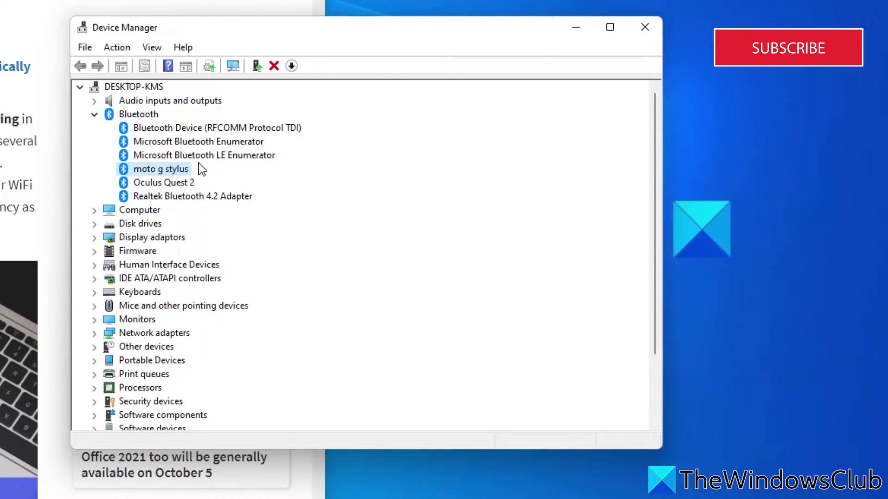
{"action": "scroll", "coordinate": [202, 170], "scroll_direction": "down", "scroll_amount": 2}
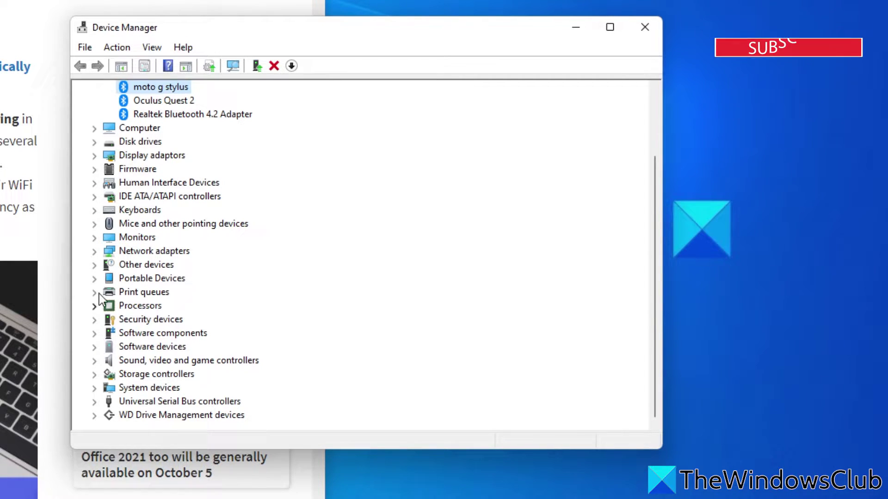
{"action": "left_click", "coordinate": [94, 251]}
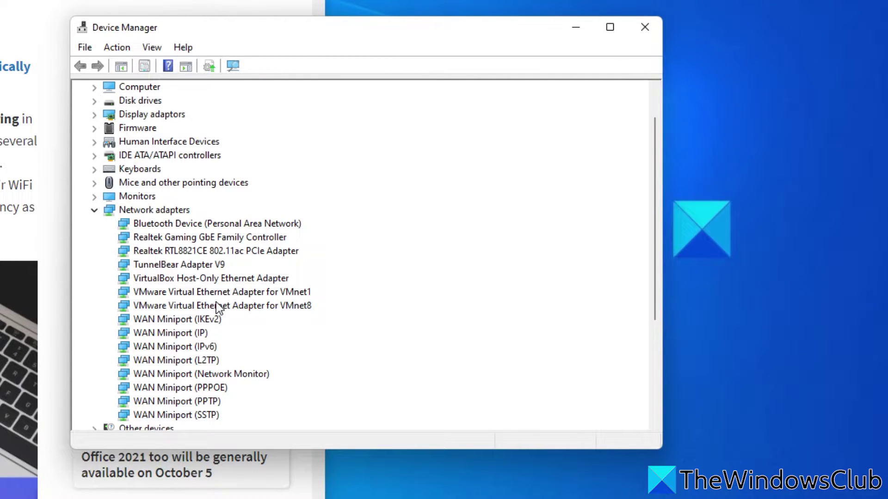
{"action": "right_click", "coordinate": [217, 306]}
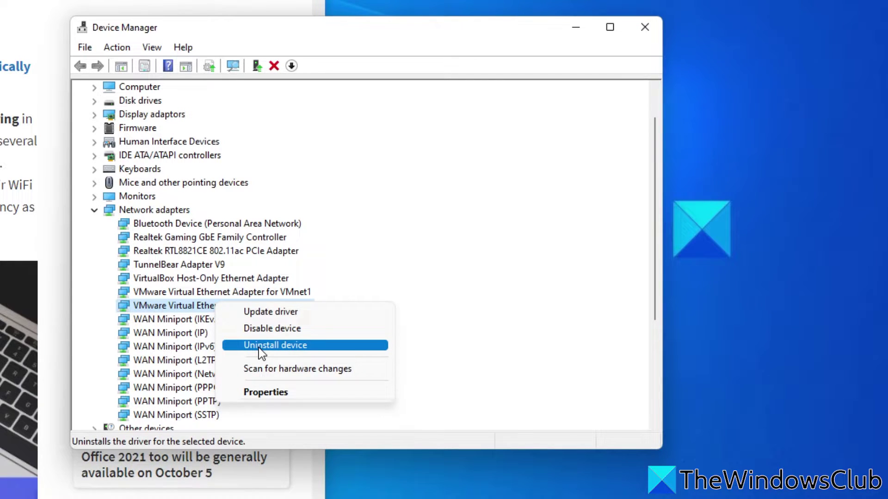
{"action": "left_click", "coordinate": [369, 264]}
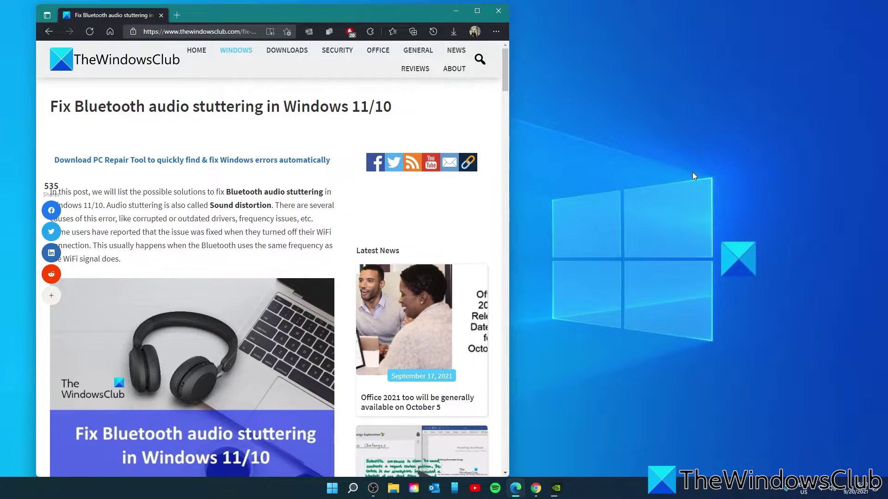
Step: Reopen Device Manager, expand Network adapters and right-click the Realtek RTL8821CE 802.11ac PCIe Adapter
{"action": "right_click", "coordinate": [331, 489]}
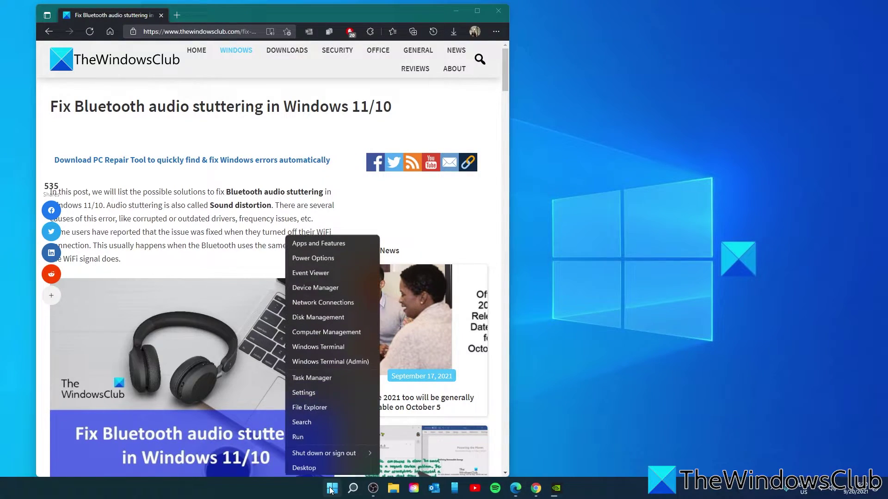
{"action": "left_click", "coordinate": [331, 286]}
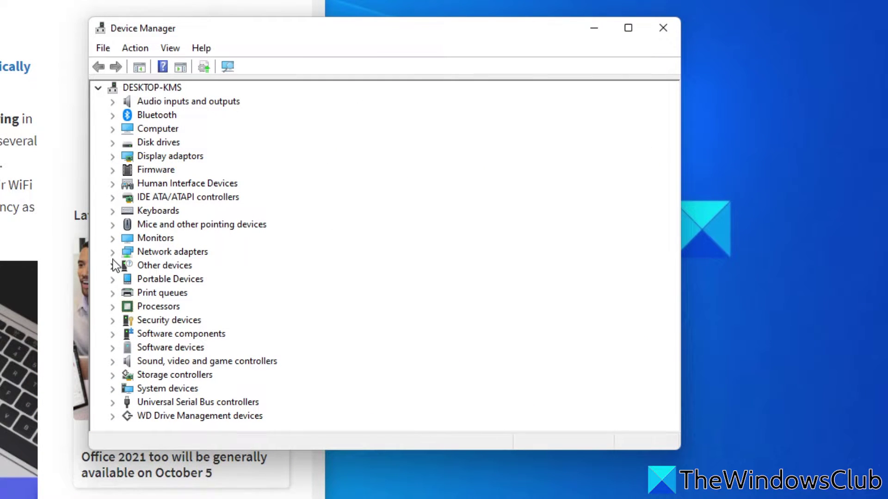
{"action": "left_click", "coordinate": [113, 252]}
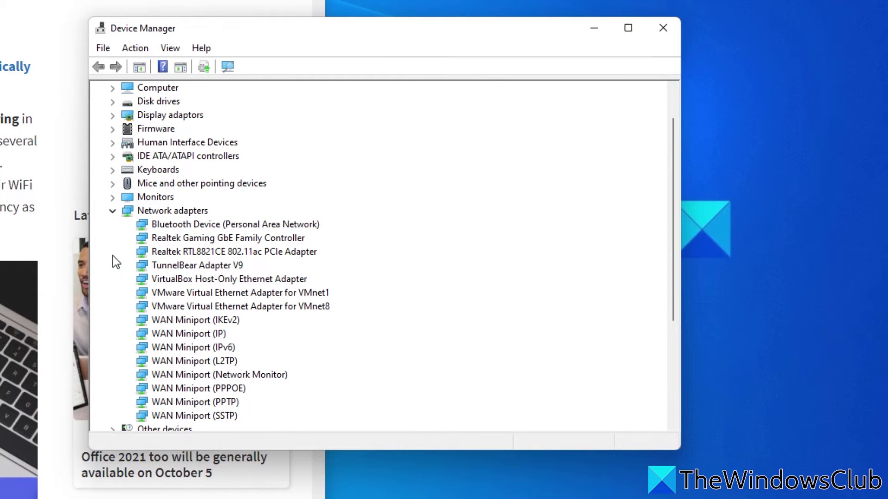
{"action": "scroll", "coordinate": [324, 274], "scroll_direction": "down", "scroll_amount": 1}
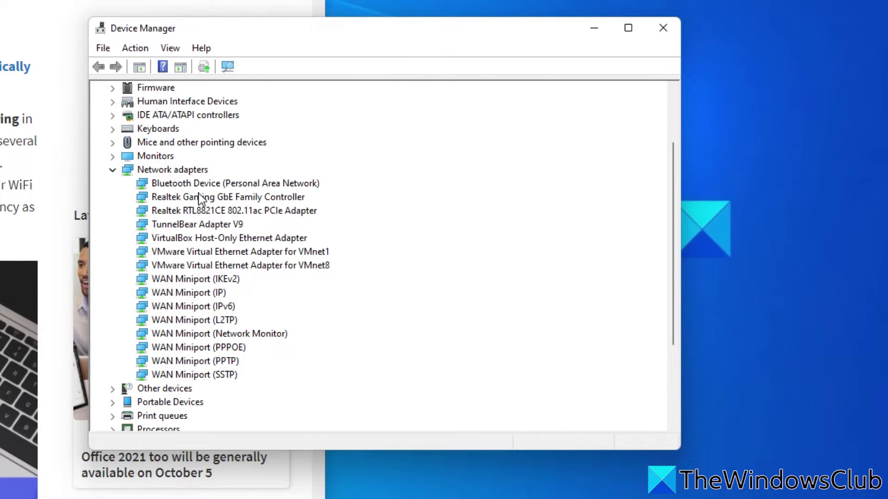
{"action": "right_click", "coordinate": [197, 211]}
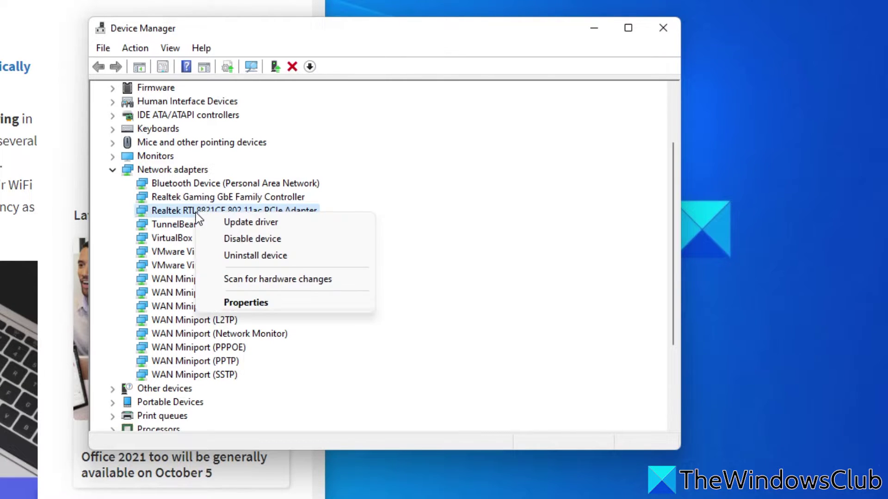
Step: View the Realtek RTL8821CE adapter's Roaming Aggressiveness values, currently 4. Medium, under Advanced properties
{"action": "left_click", "coordinate": [231, 308]}
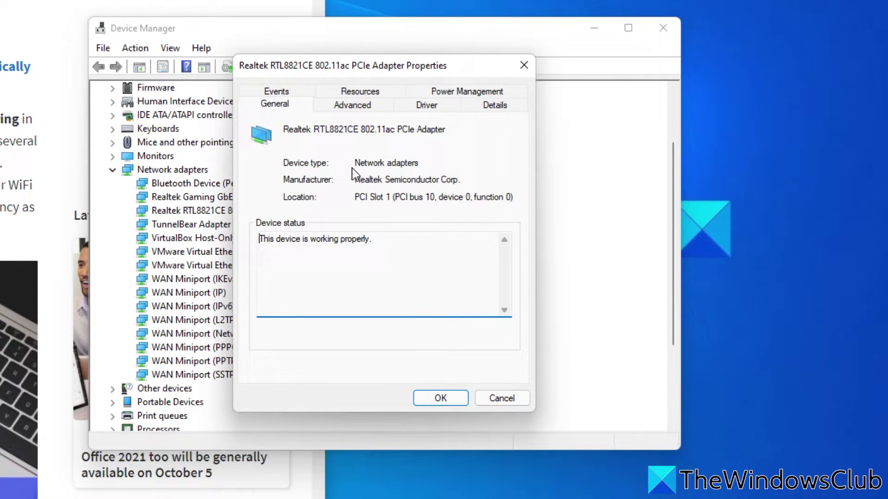
{"action": "left_click", "coordinate": [350, 108]}
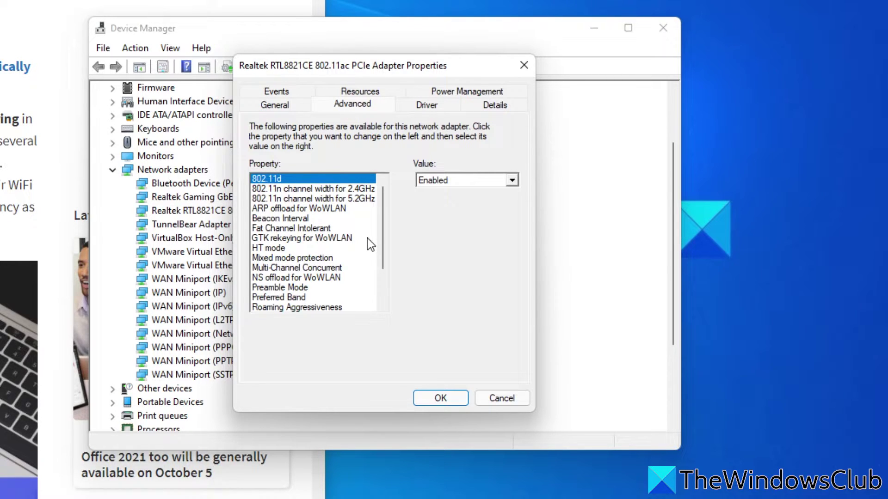
{"action": "scroll", "coordinate": [380, 261], "scroll_direction": "down", "scroll_amount": 2}
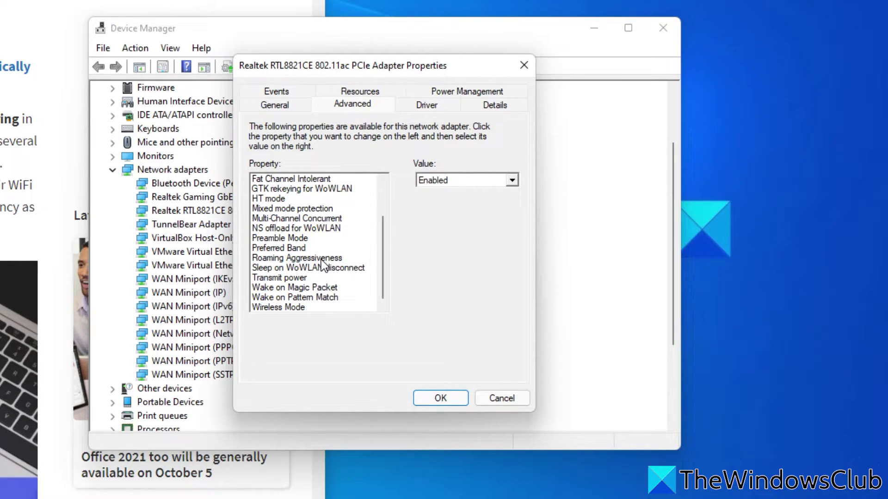
{"action": "left_click", "coordinate": [324, 259]}
{"action": "left_click", "coordinate": [511, 180]}
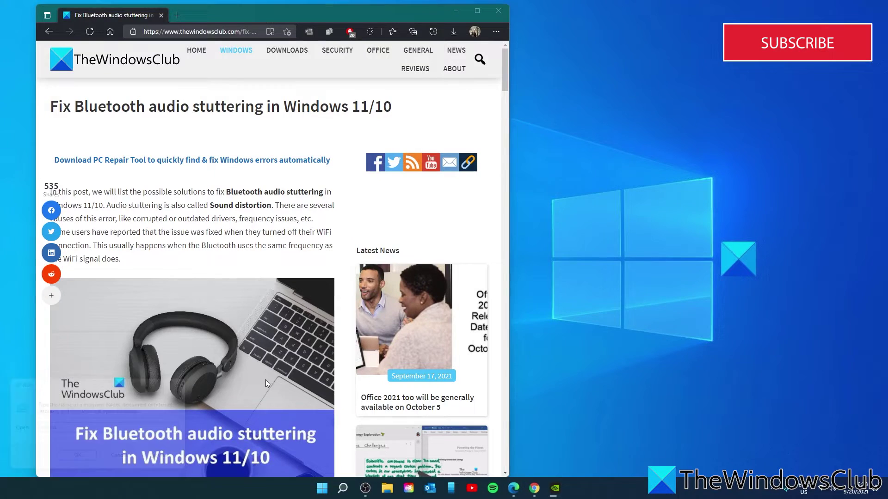
Step: Launch Control Panel by searching 'con' and go to Hardware and Sound > Devices and Printers
{"action": "left_click", "coordinate": [332, 489]}
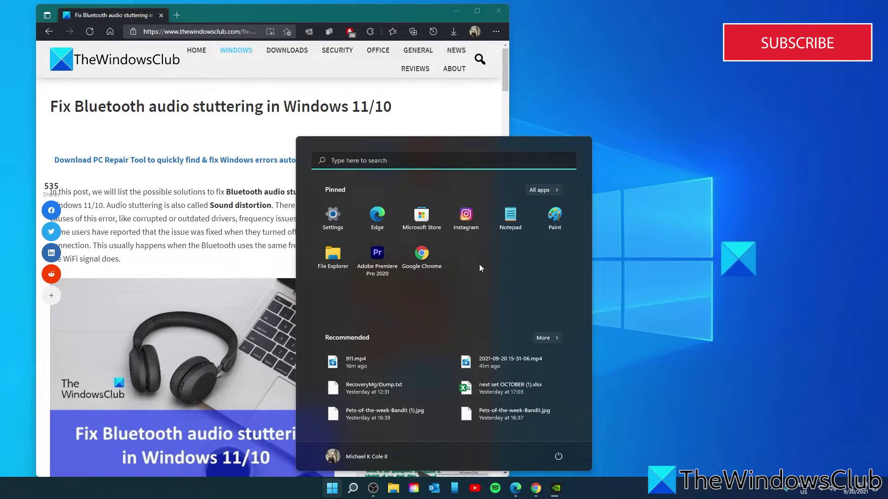
{"action": "left_click", "coordinate": [367, 159]}
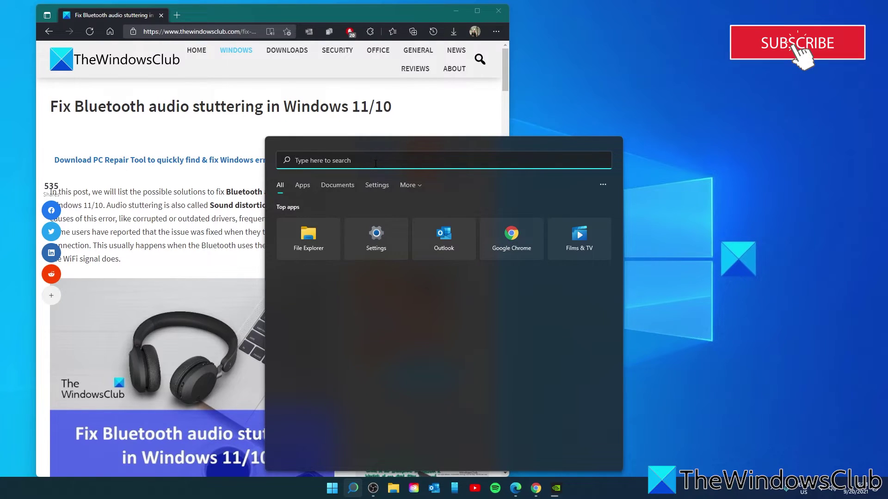
{"action": "type", "text": "con"}
{"action": "key", "text": "Return"}
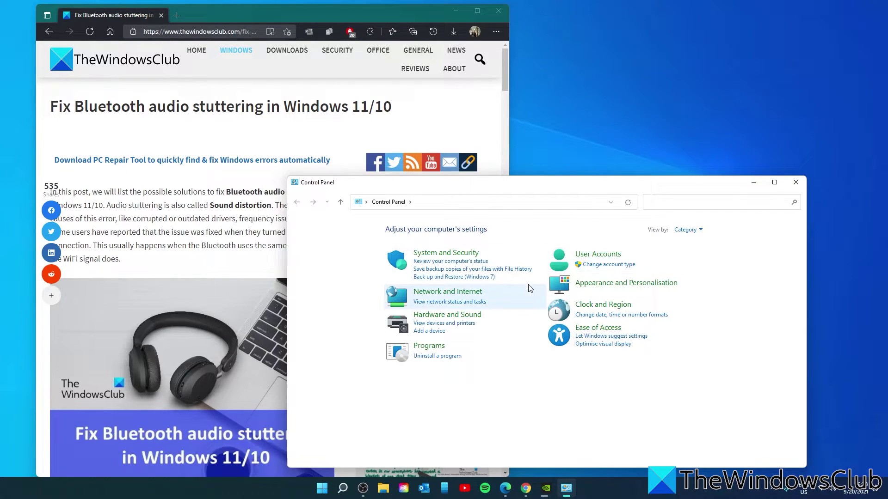
{"action": "left_click", "coordinate": [461, 317]}
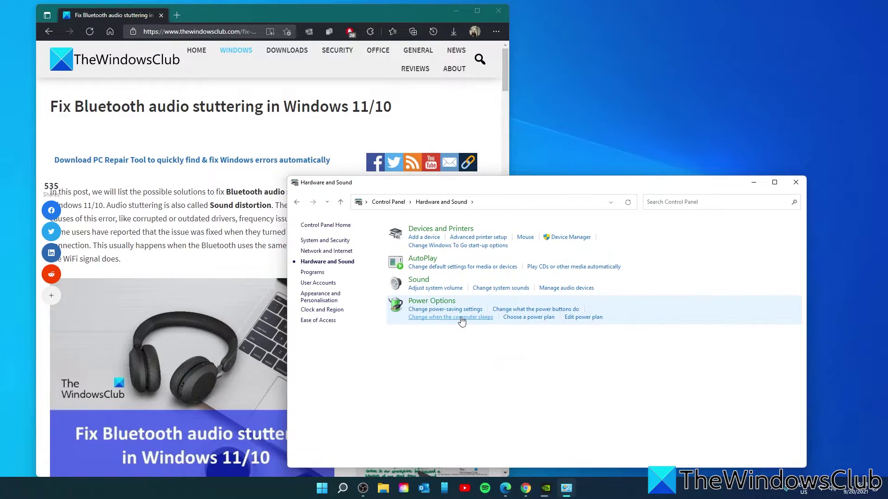
{"action": "left_click", "coordinate": [447, 230]}
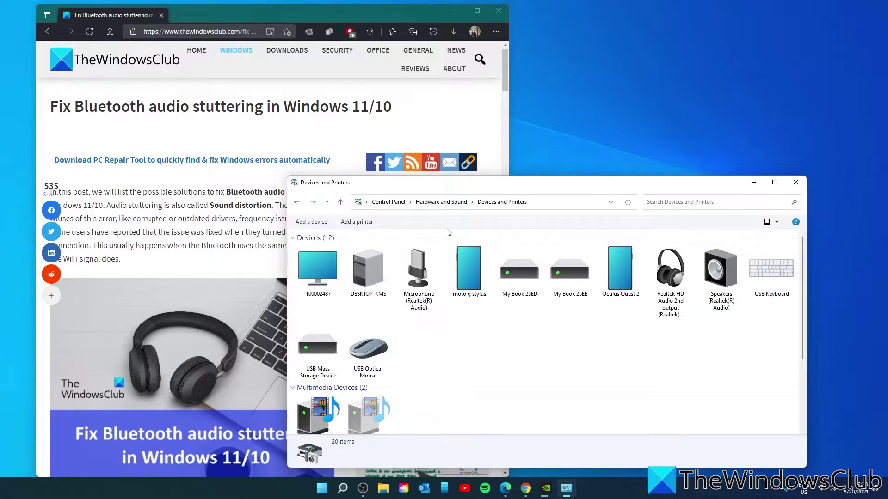
Step: Open the moto g stylus phone's properties and view its Bluetooth Services tab
{"action": "left_click", "coordinate": [469, 299]}
{"action": "double_click", "coordinate": [469, 300]}
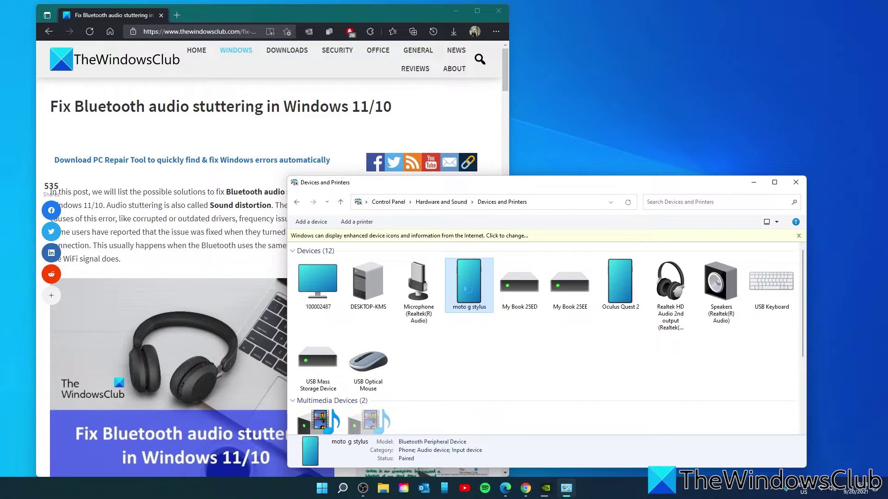
{"action": "right_click", "coordinate": [469, 292]}
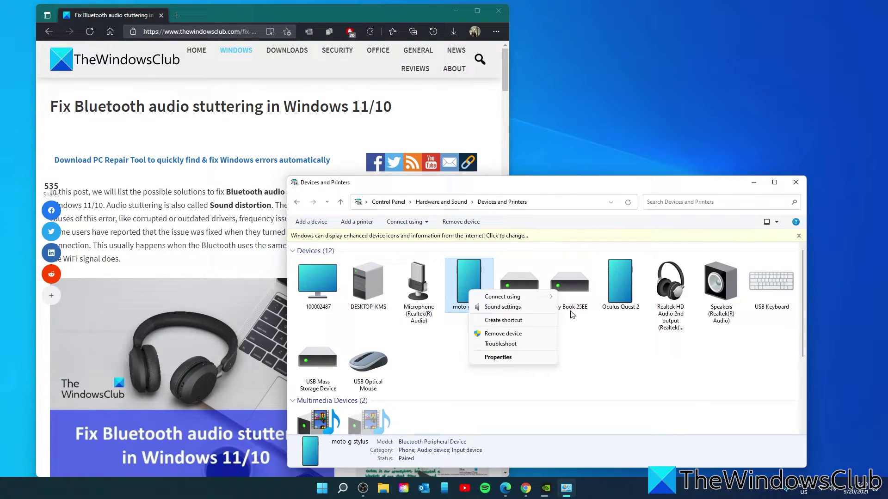
{"action": "left_click", "coordinate": [485, 359]}
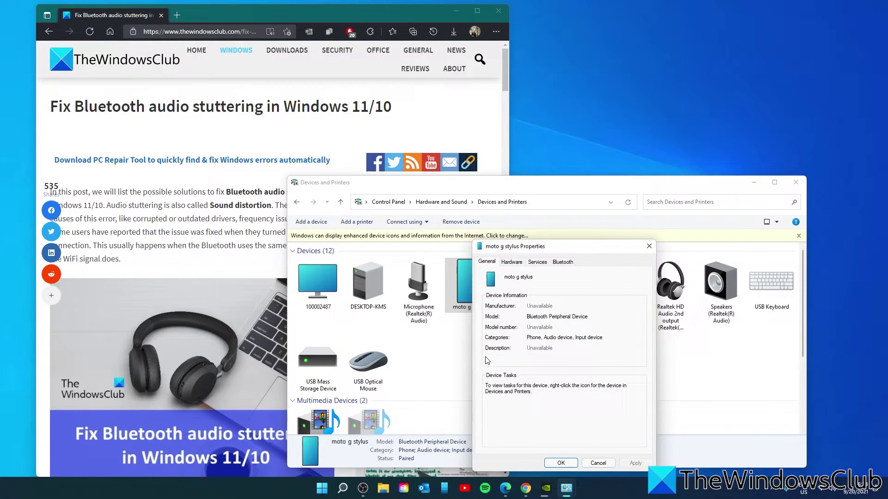
{"action": "left_click", "coordinate": [537, 263]}
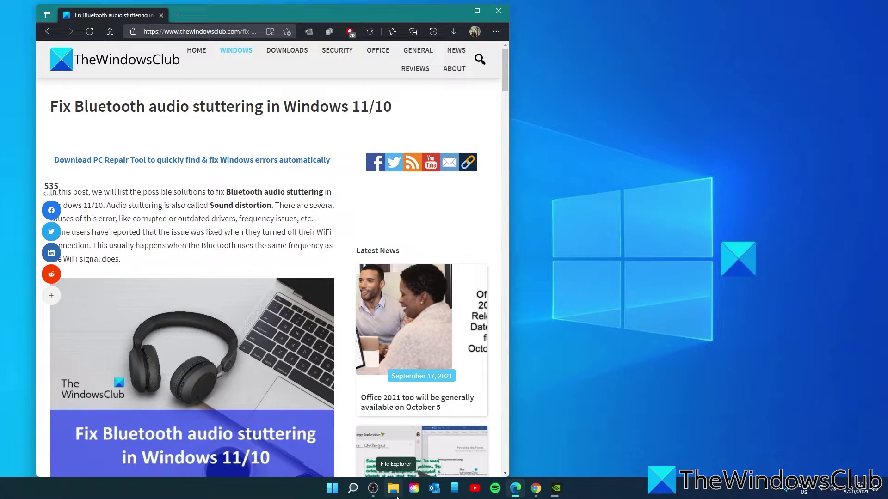
Step: Open Device Manager, expand Network adapters and right-click the wireless adapter
{"action": "right_click", "coordinate": [337, 494]}
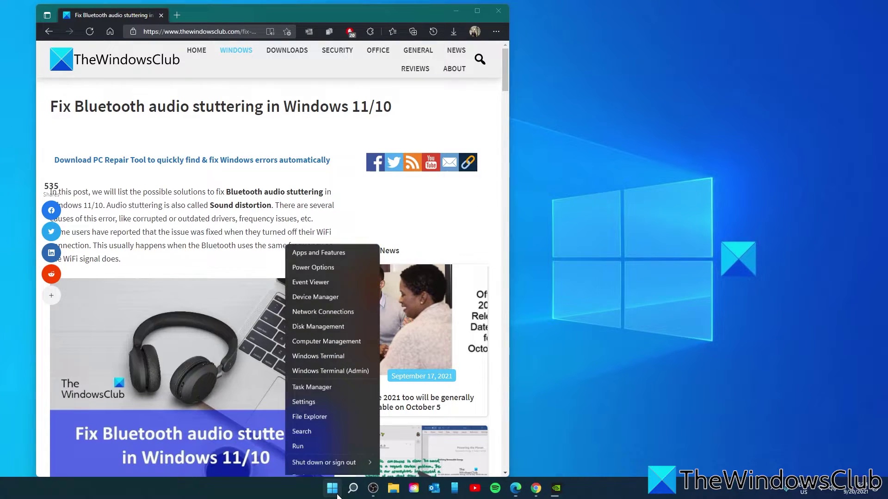
{"action": "left_click", "coordinate": [324, 286]}
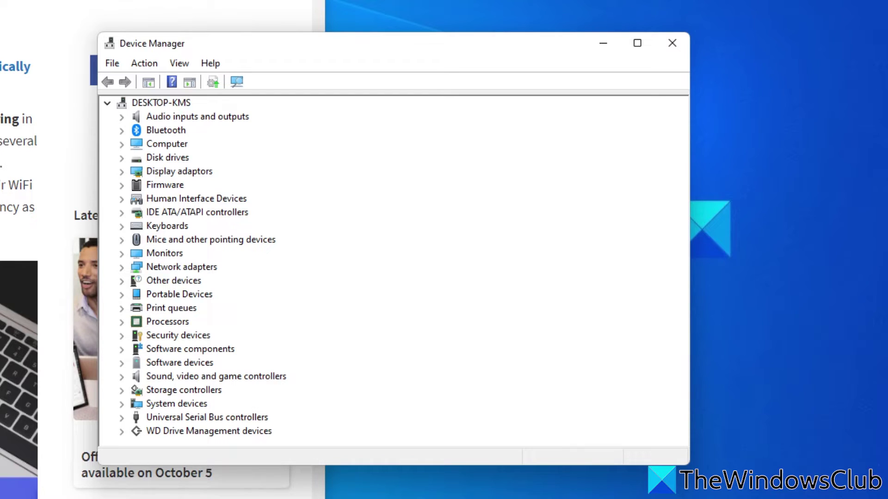
{"action": "left_click", "coordinate": [121, 267]}
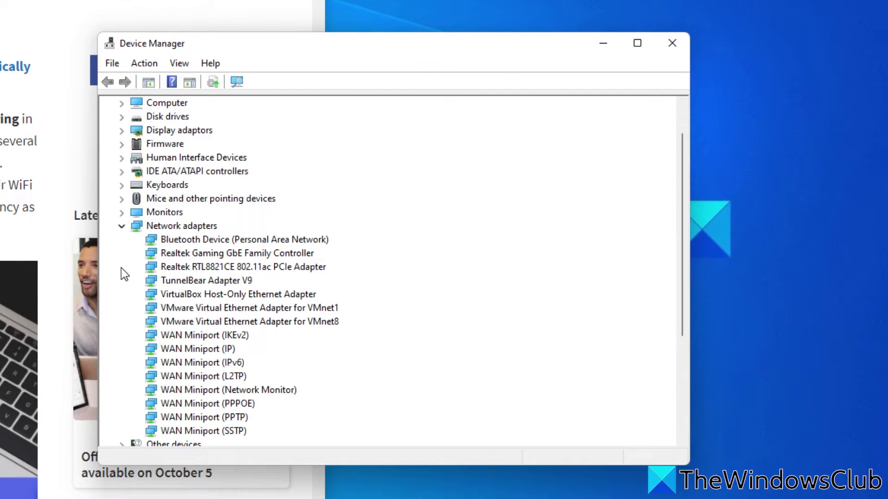
{"action": "right_click", "coordinate": [225, 245]}
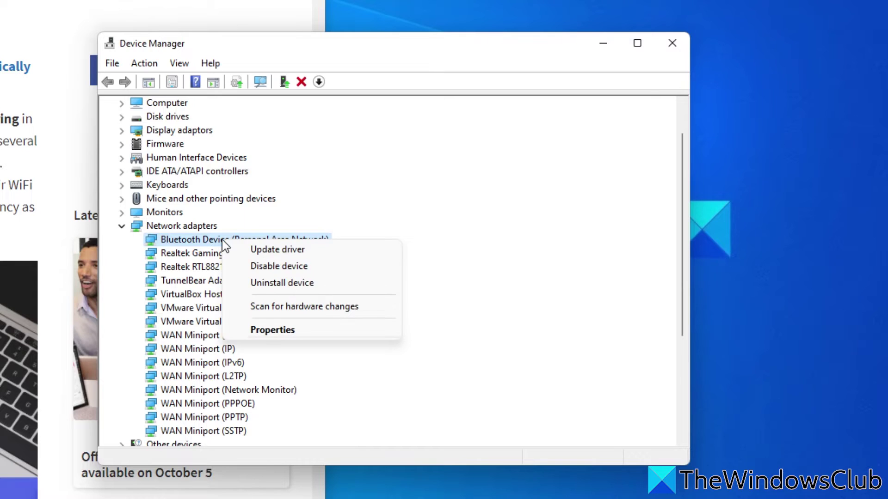
Step: Keep the adapter's 802.11d advanced property set to Enabled and confirm with OK
{"action": "left_click", "coordinate": [262, 334]}
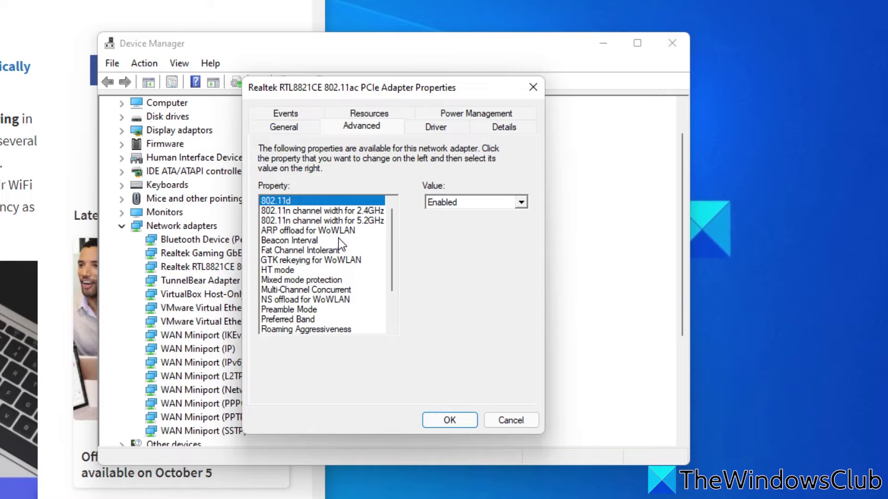
{"action": "left_click", "coordinate": [521, 204]}
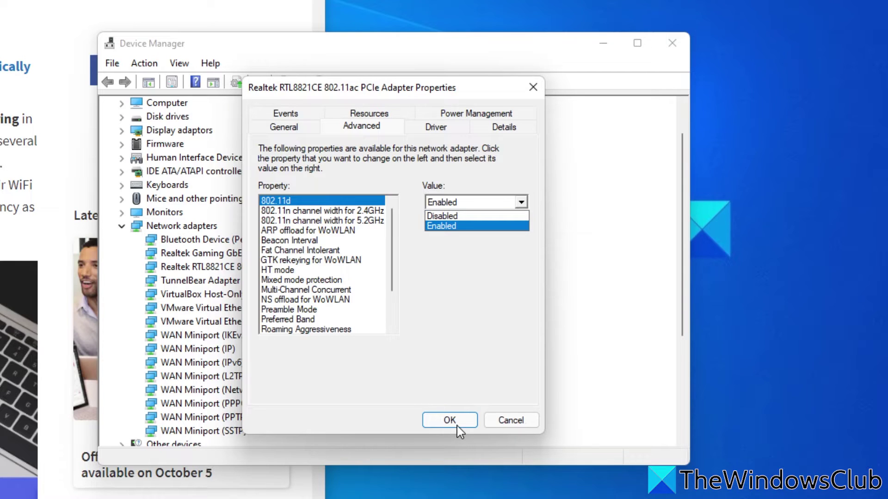
{"action": "left_click", "coordinate": [479, 310]}
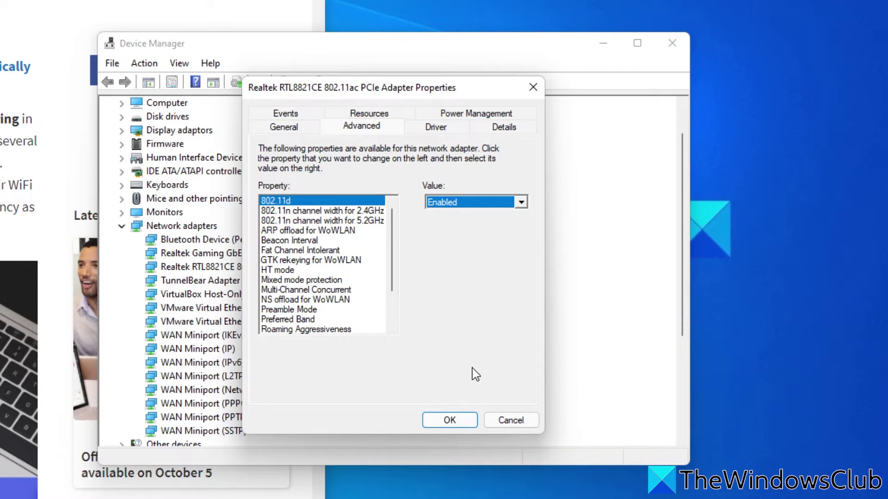
{"action": "left_click", "coordinate": [436, 419]}
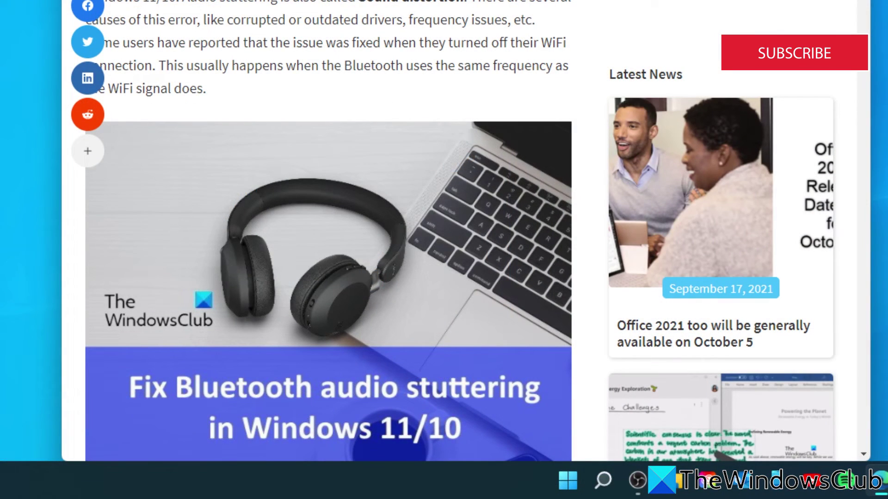
Step: Launch Services by running 'services' from Win+R and open the Bluetooth Support Service properties
{"action": "key", "text": "super+r"}
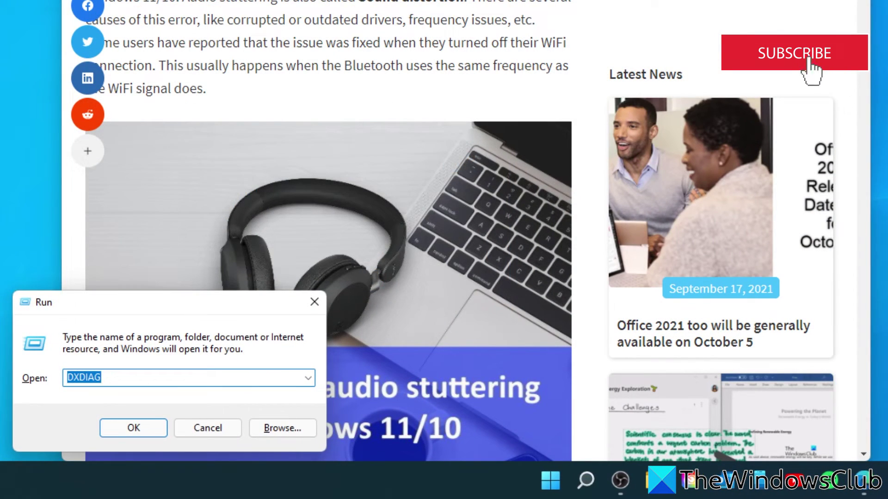
{"action": "type", "text": "services"}
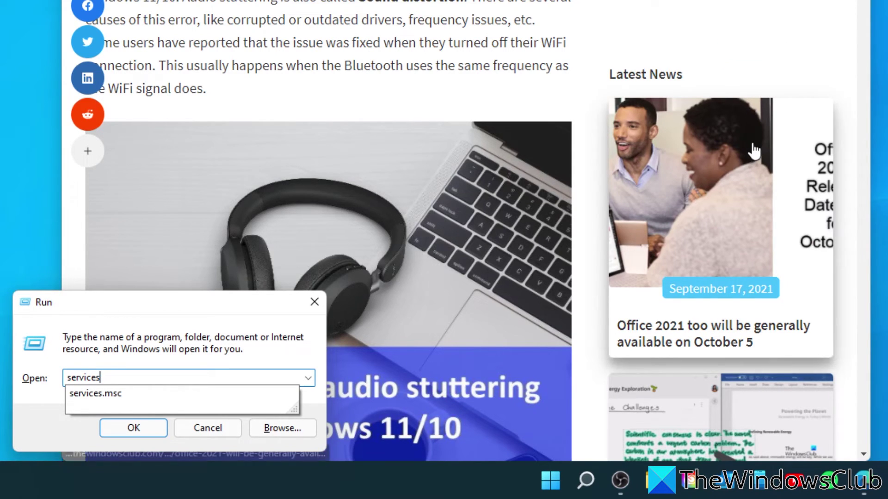
{"action": "key", "text": "Return"}
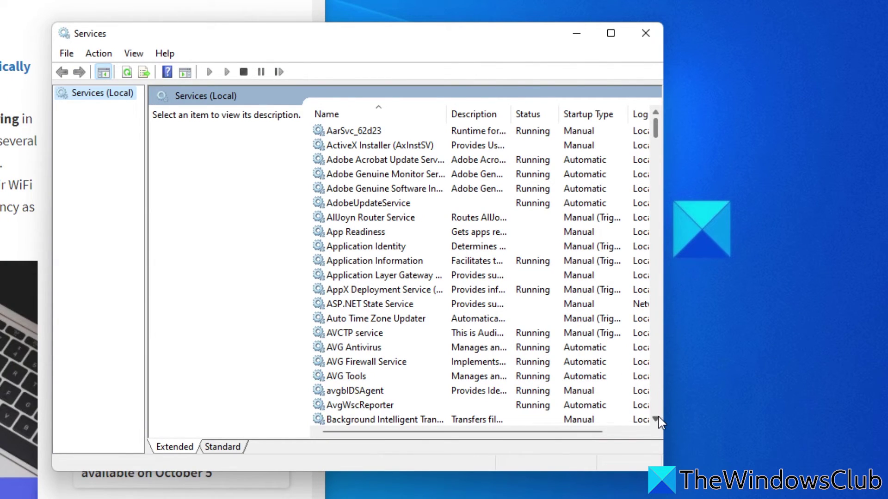
{"action": "left_click_drag", "start_coordinate": [659, 422], "coordinate": [659, 422]}
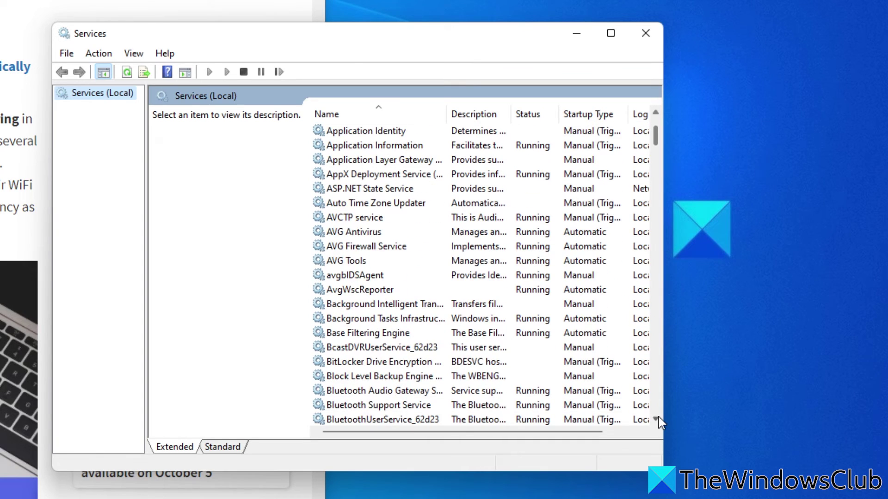
{"action": "double_click", "coordinate": [416, 405]}
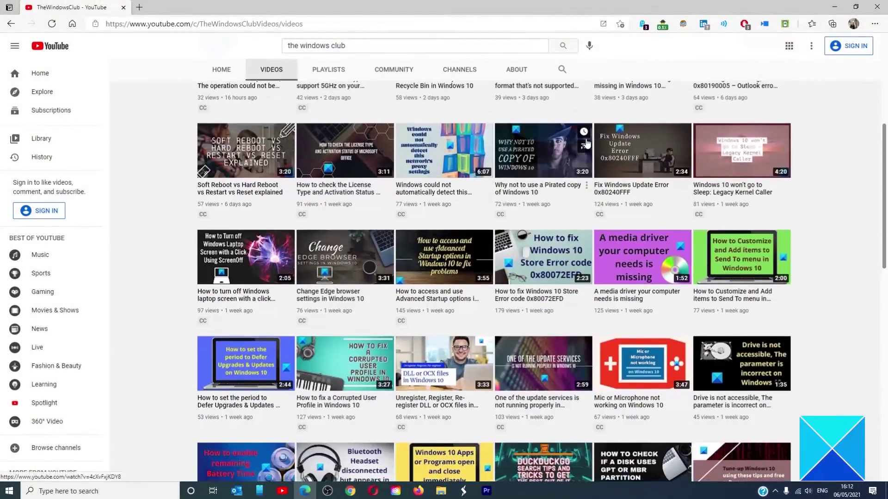
{"action": "scroll", "coordinate": [586, 138], "scroll_direction": "down", "scroll_amount": 10}
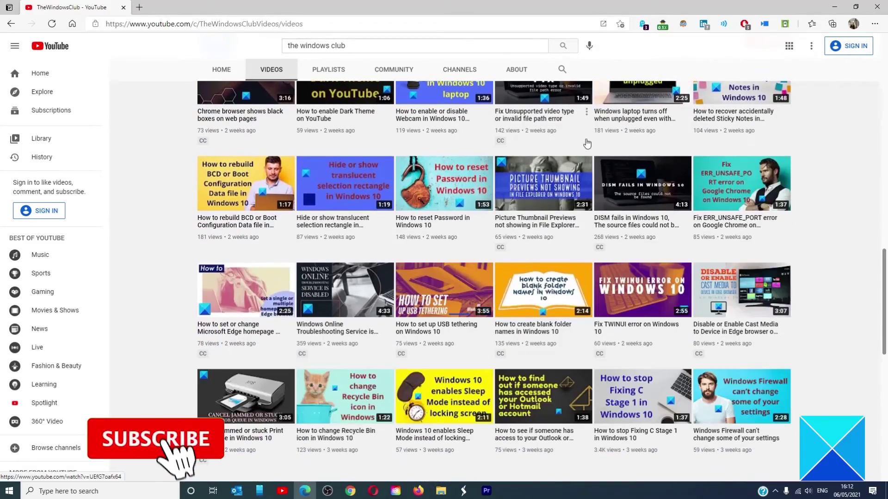
{"action": "scroll", "coordinate": [586, 144], "scroll_direction": "up", "scroll_amount": 10}
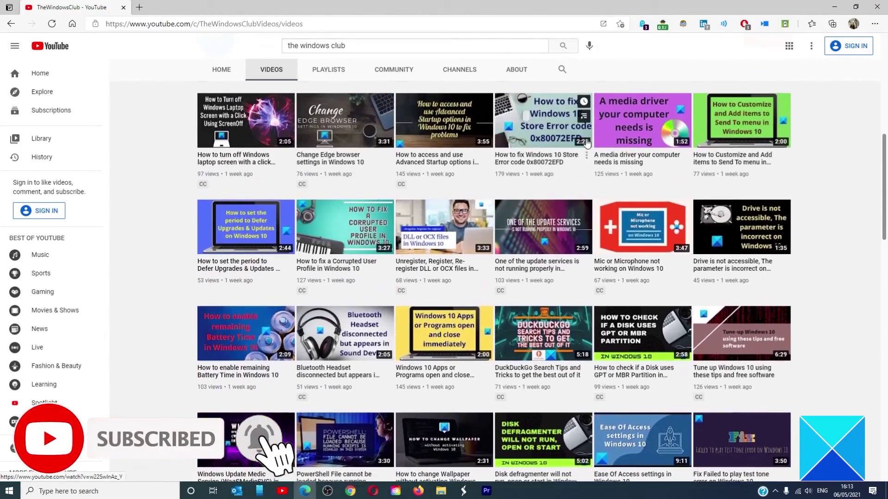